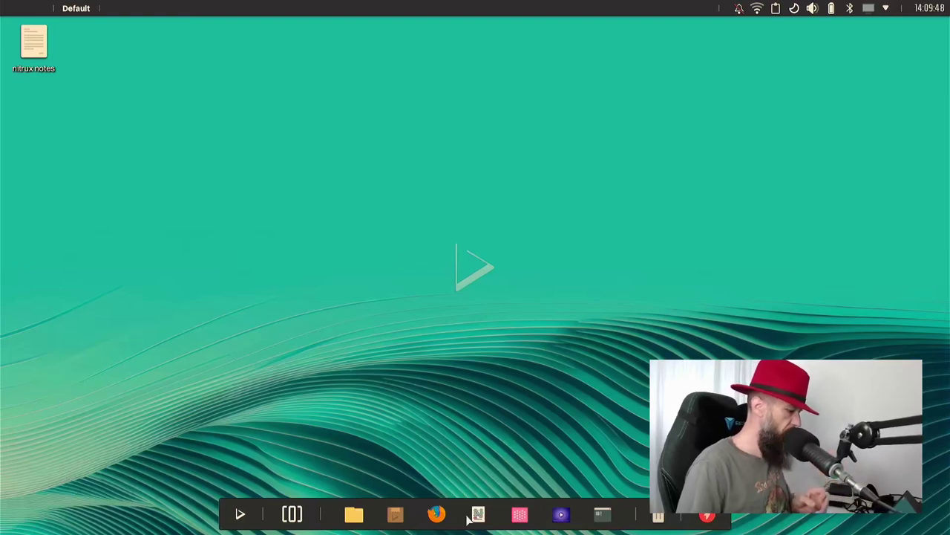
# Step: Open the file manager at the home folder and move its window higher on the desktop
pyautogui.click(356, 517)
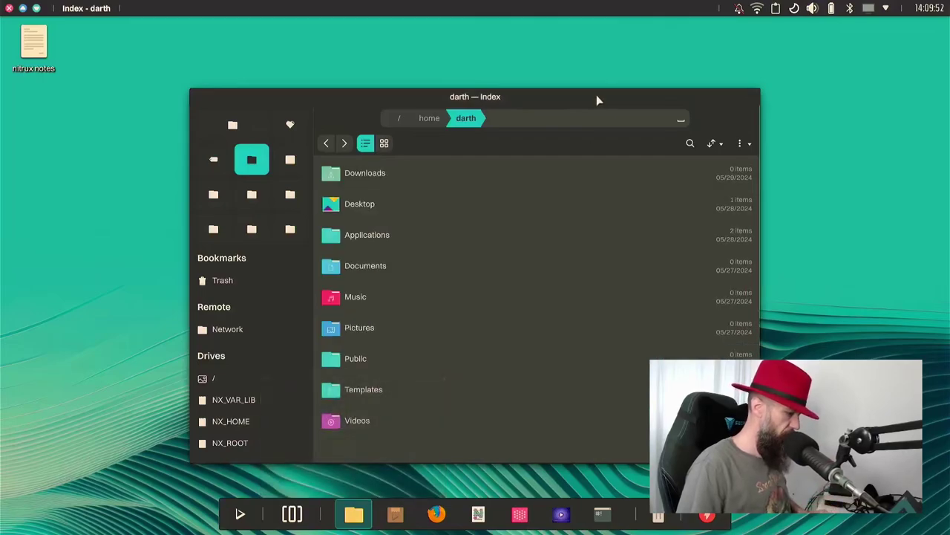
pyautogui.moveTo(598, 99); pyautogui.dragTo(575, 60)
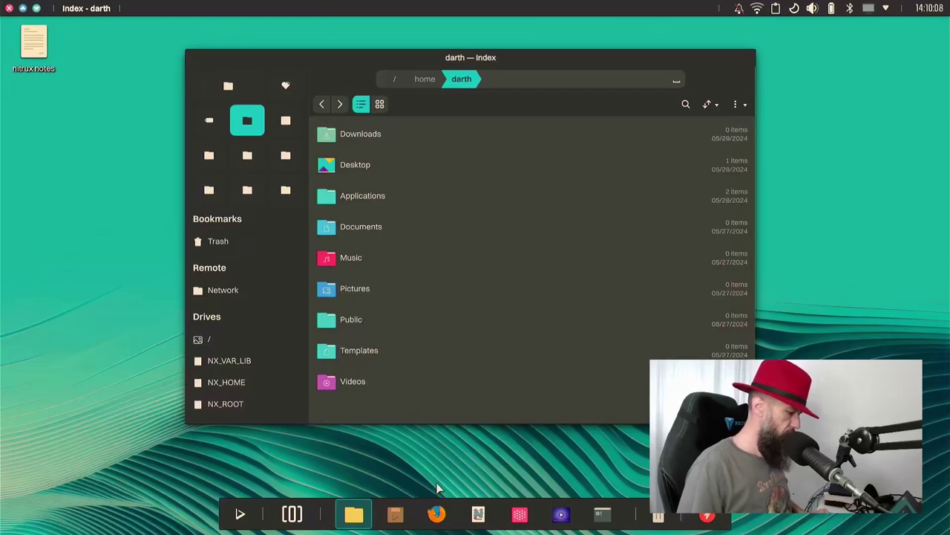
# Step: Launch Firefox, move its window slightly higher and open the Mastodon home timeline
pyautogui.click(437, 514)
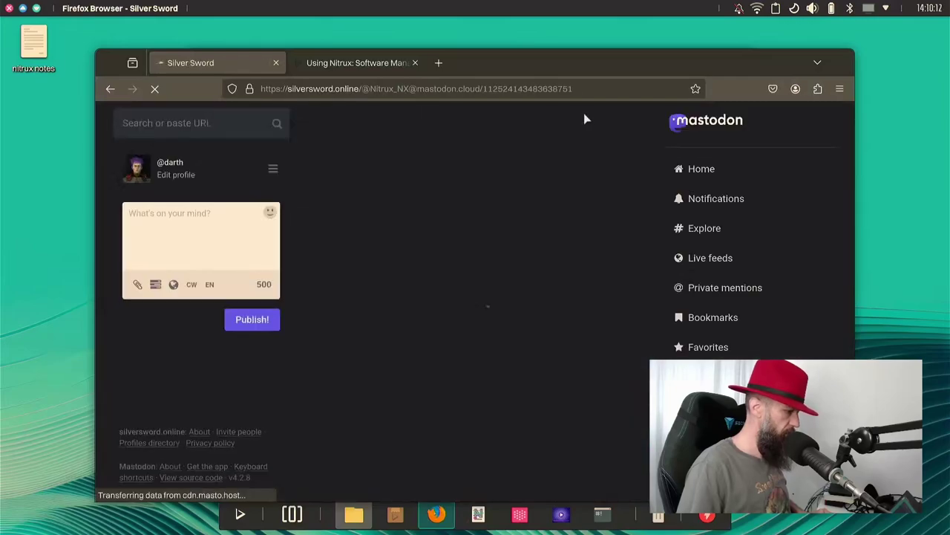
pyautogui.moveTo(604, 58); pyautogui.dragTo(615, 42)
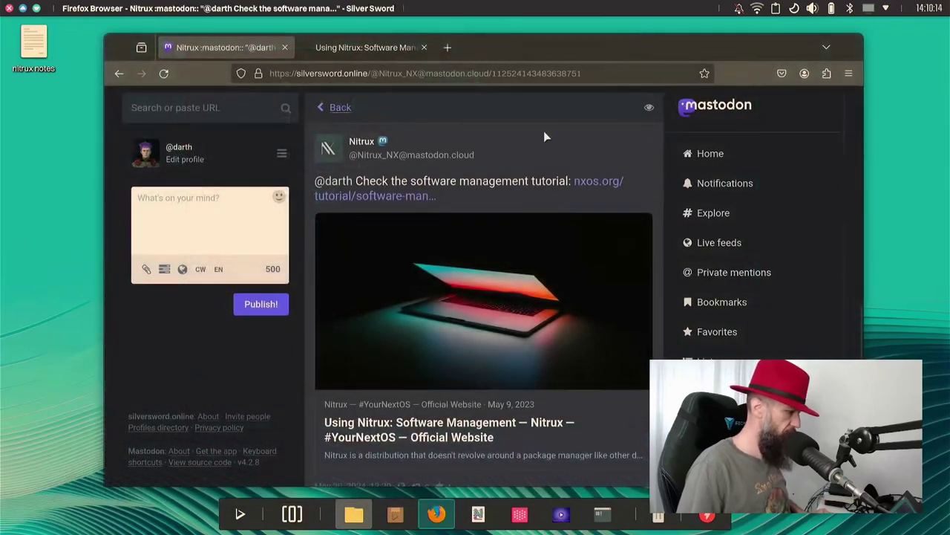
pyautogui.click(710, 153)
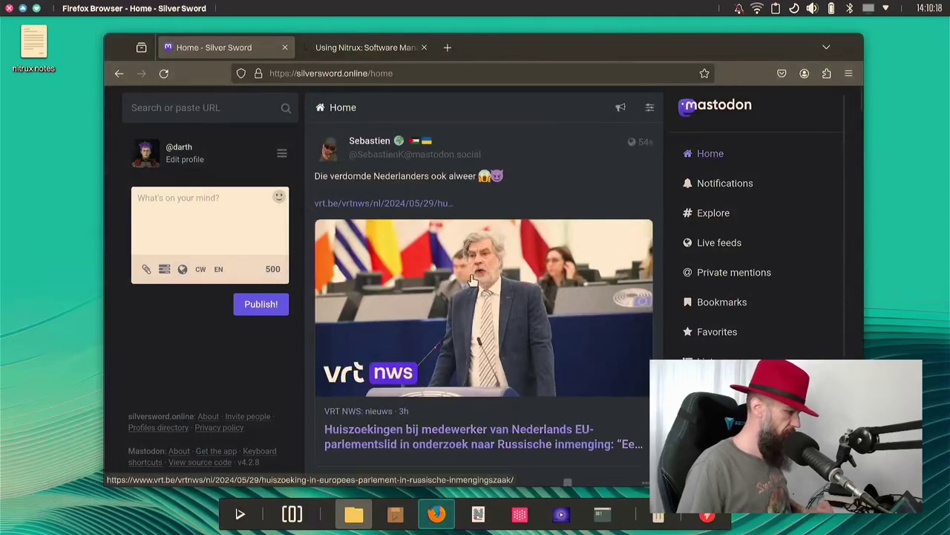
# Step: Browse the posts in the Mastodon home timeline, checking how text, images and animations display
pyautogui.scroll(-10, 471, 278)
pyautogui.scroll(-5, 472, 278)
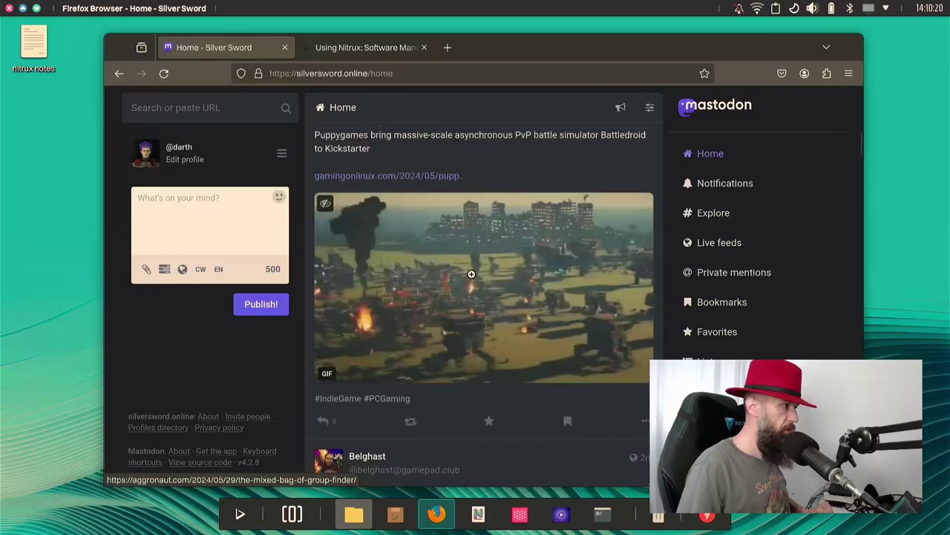
pyautogui.scroll(5, 472, 274)
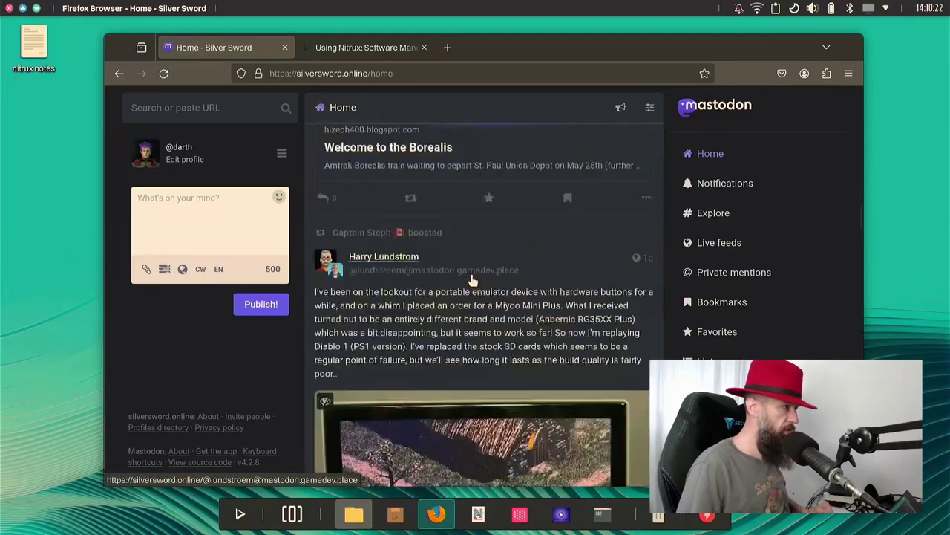
pyautogui.scroll(-2, 471, 274)
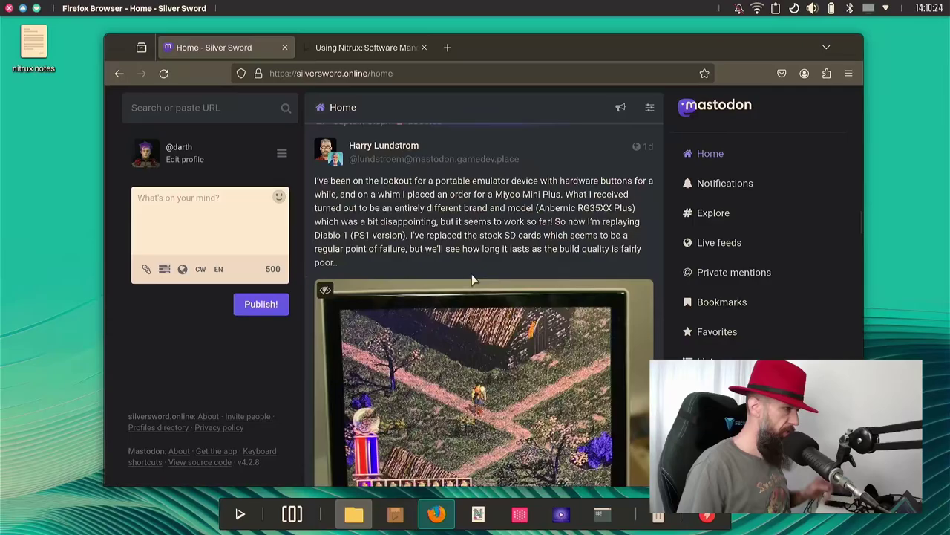
pyautogui.scroll(-5, 471, 274)
pyautogui.scroll(-3, 472, 274)
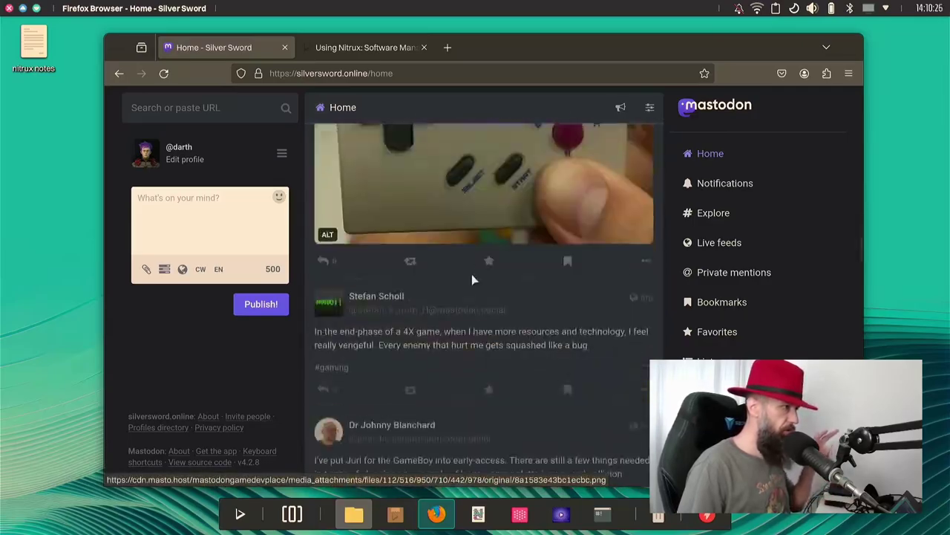
pyautogui.scroll(5, 471, 274)
pyautogui.scroll(-5, 471, 274)
pyautogui.scroll(-3, 471, 274)
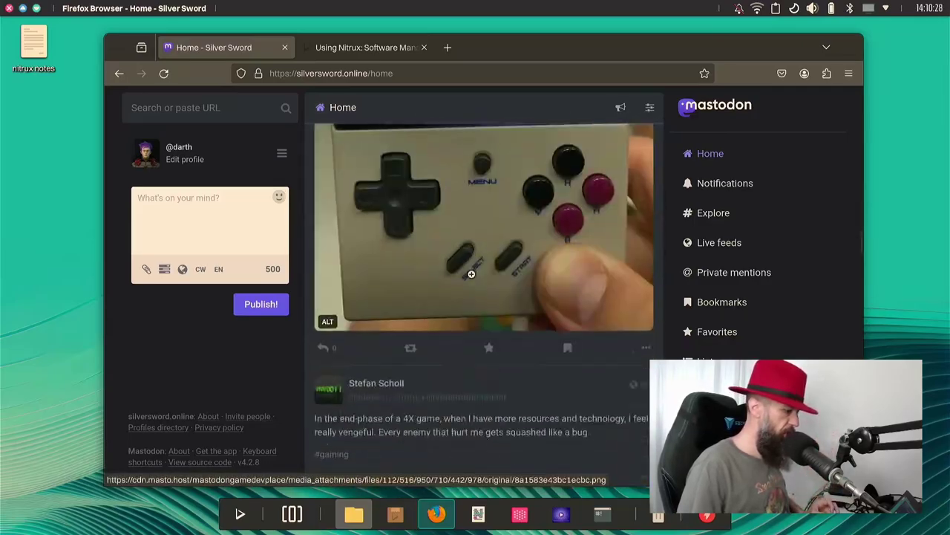
pyautogui.scroll(2, 471, 274)
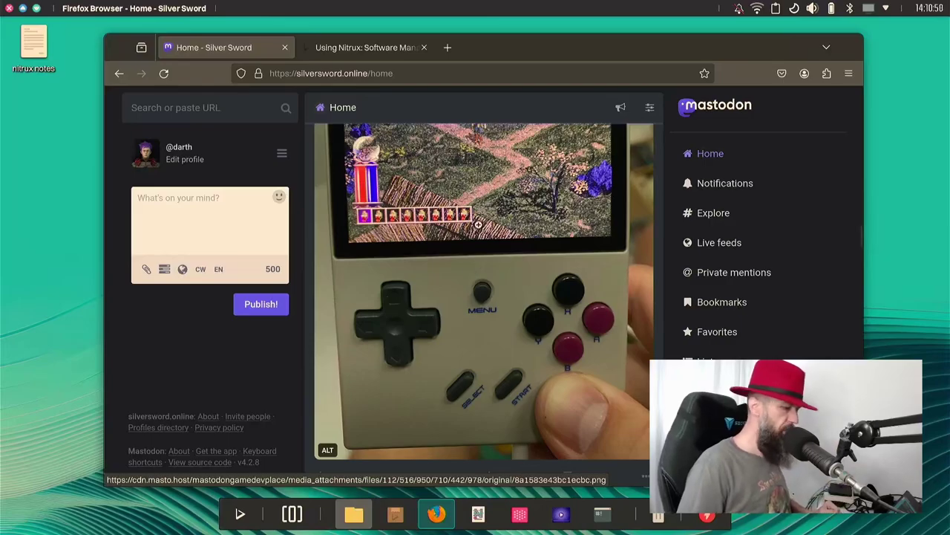
pyautogui.scroll(6, 483, 227)
pyautogui.scroll(10, 516, 172)
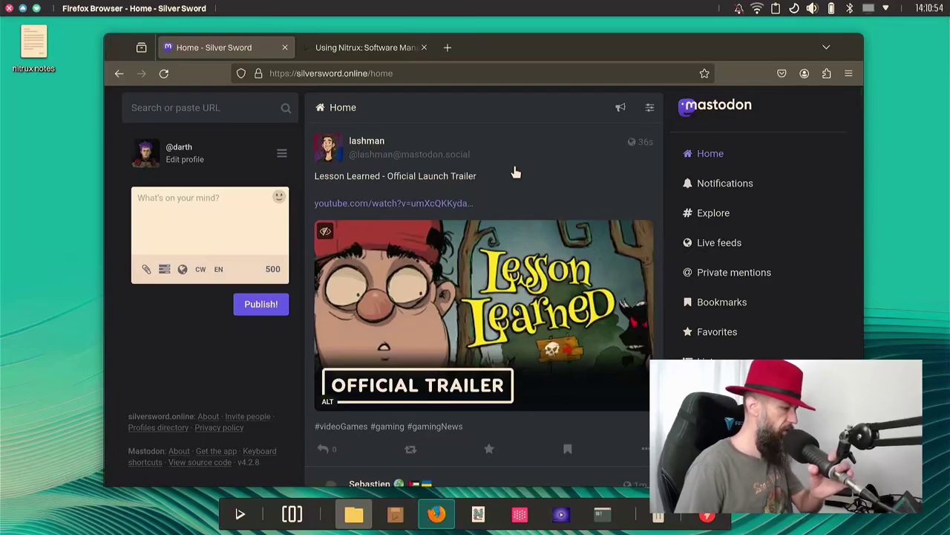
pyautogui.scroll(-5, 516, 172)
pyautogui.scroll(-10, 515, 172)
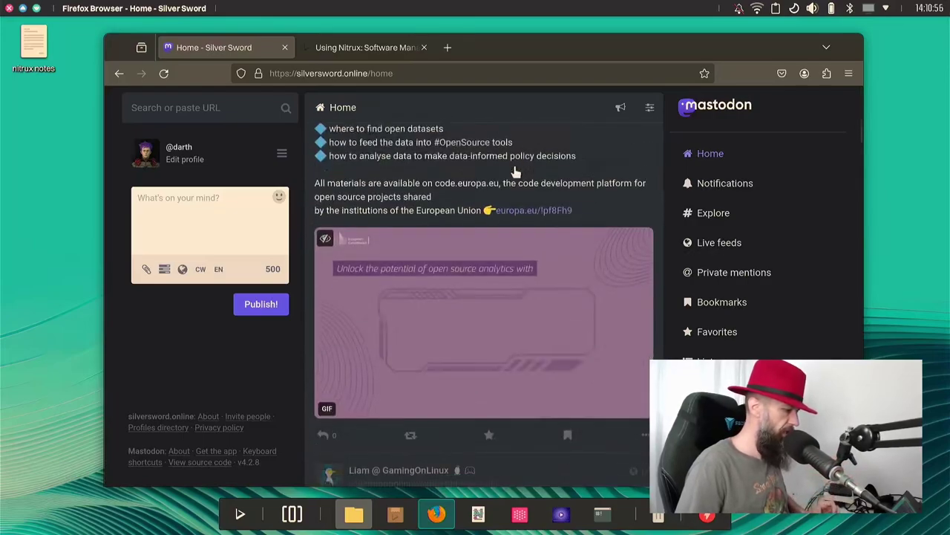
pyautogui.scroll(5, 514, 165)
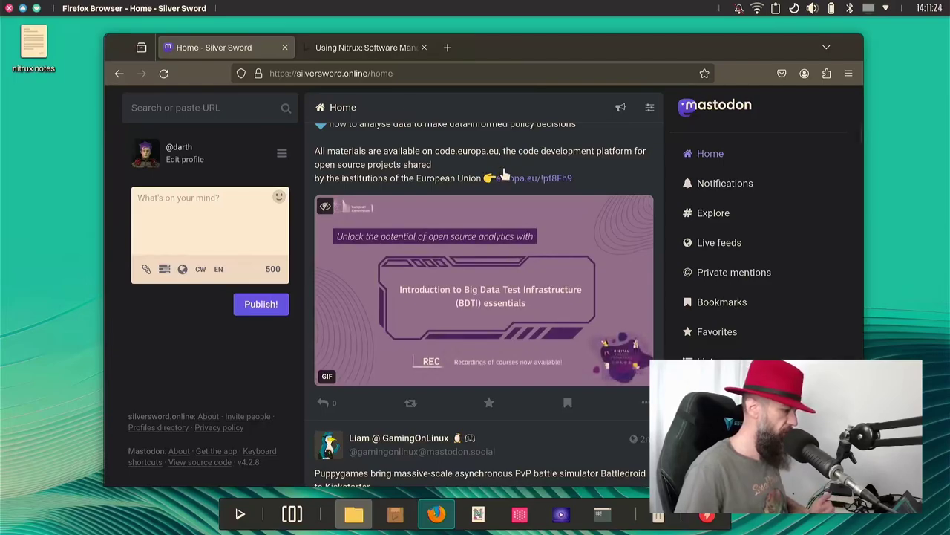
# Step: View the Nitrux software management tutorial page and return to the Mastodon timeline, trying the browser window maximized and restored
pyautogui.click(346, 52)
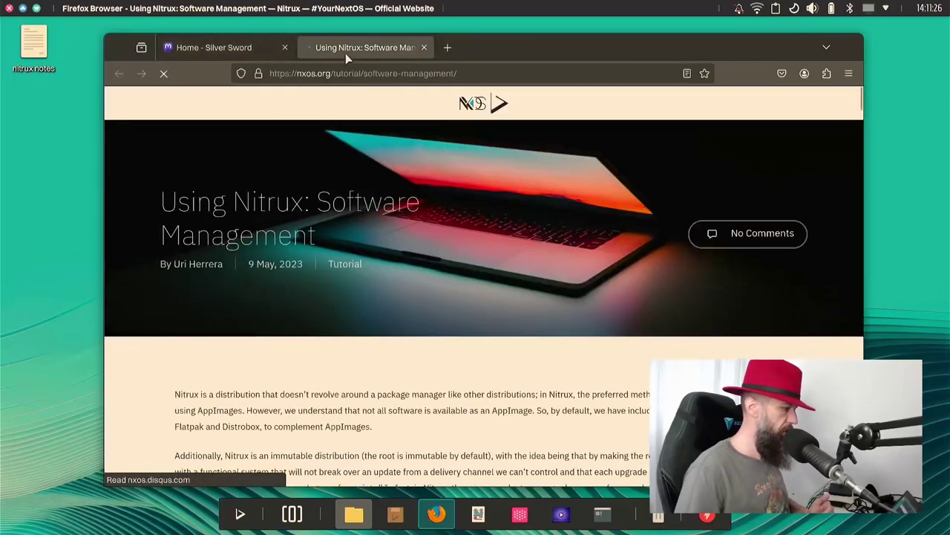
pyautogui.click(247, 48)
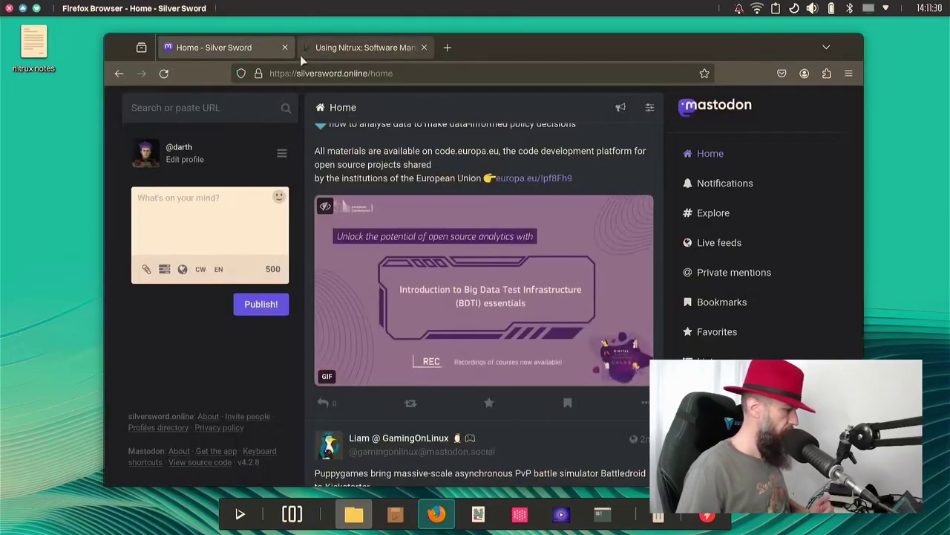
pyautogui.click(23, 9)
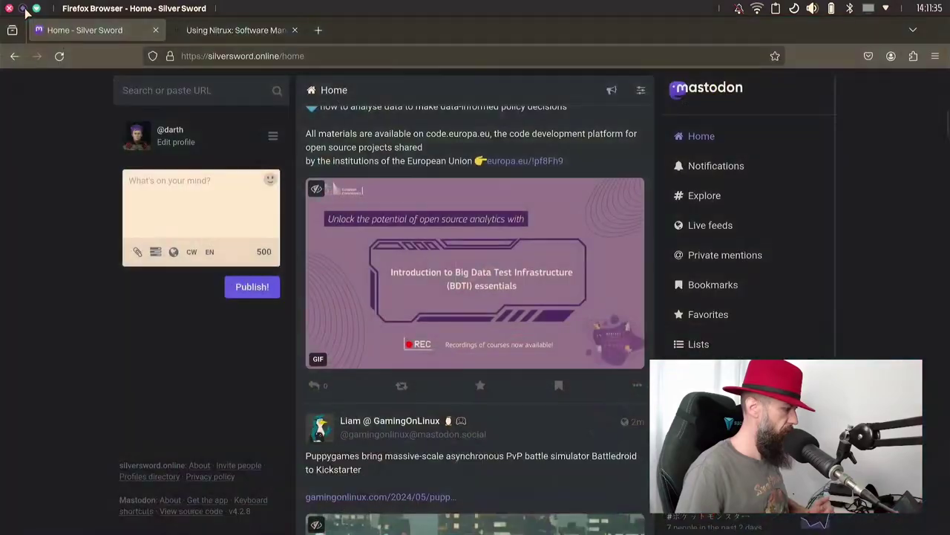
pyautogui.doubleClick(607, 43)
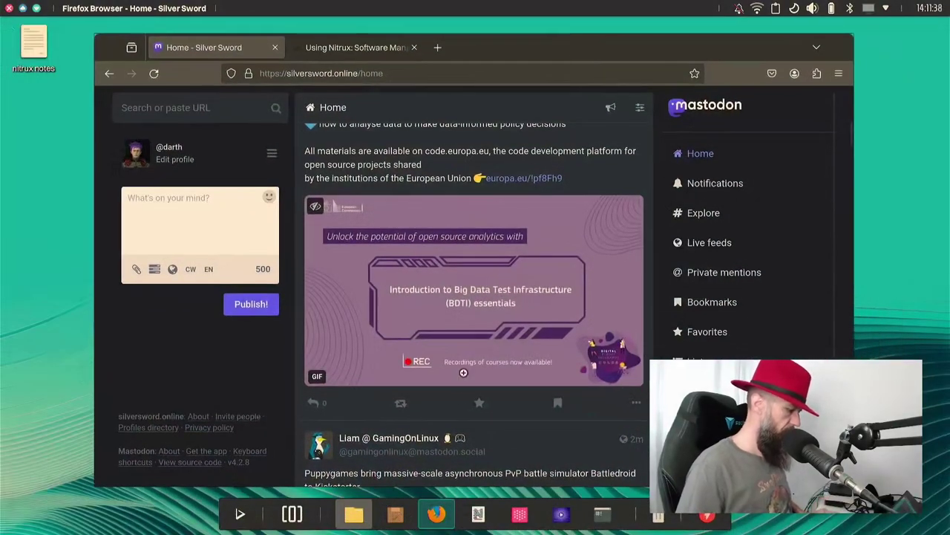
# Step: Launch NX Software Center and the Vvave music player, repositioning each window on the desktop
pyautogui.click(395, 514)
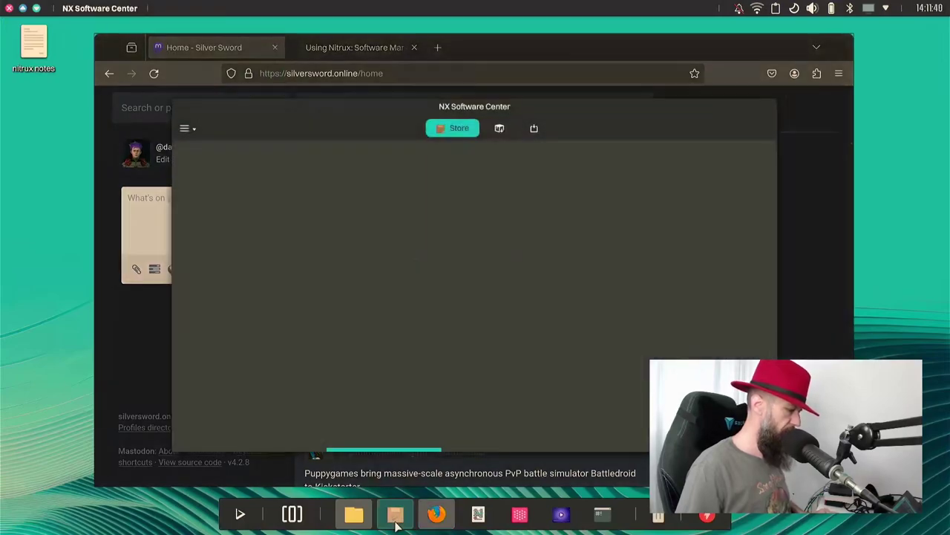
pyautogui.moveTo(598, 110); pyautogui.dragTo(489, 105)
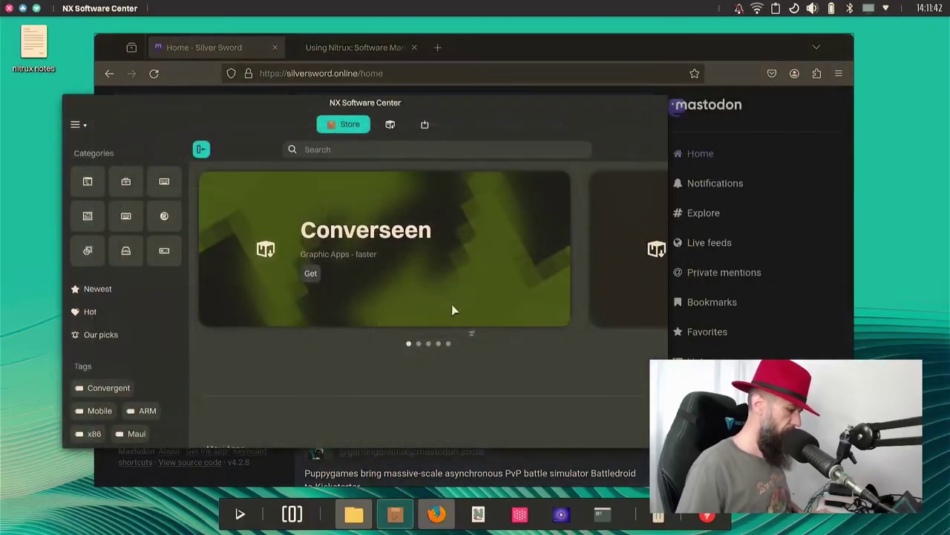
pyautogui.click(522, 517)
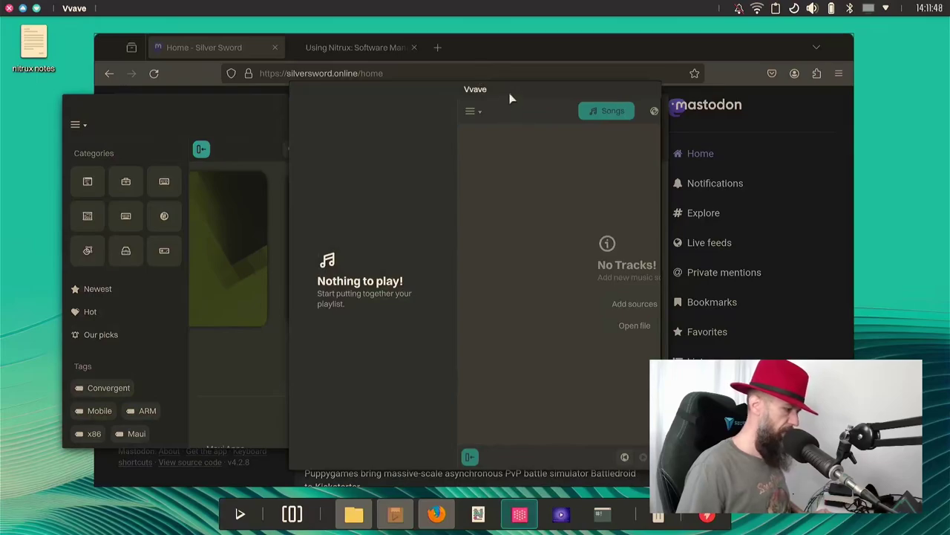
pyautogui.moveTo(510, 99); pyautogui.dragTo(571, 77)
# Step: Cycle through the open windows with the window switcher and bring NX Software Center to the front
pyautogui.hotkey('alt', 'Tab')
pyautogui.hotkey('alt', 'Tab')
pyautogui.hotkey('alt', 'Tab')
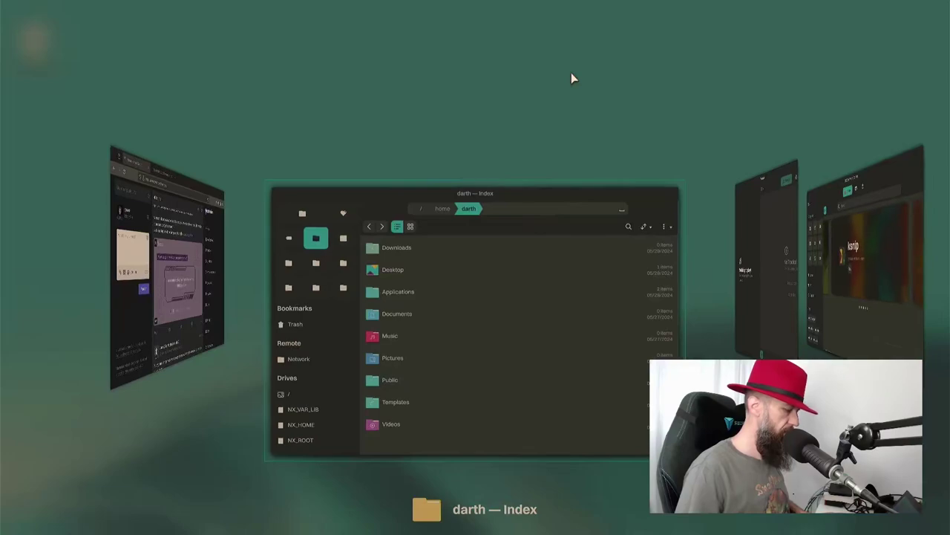
pyautogui.hotkey('alt', 'Tab')
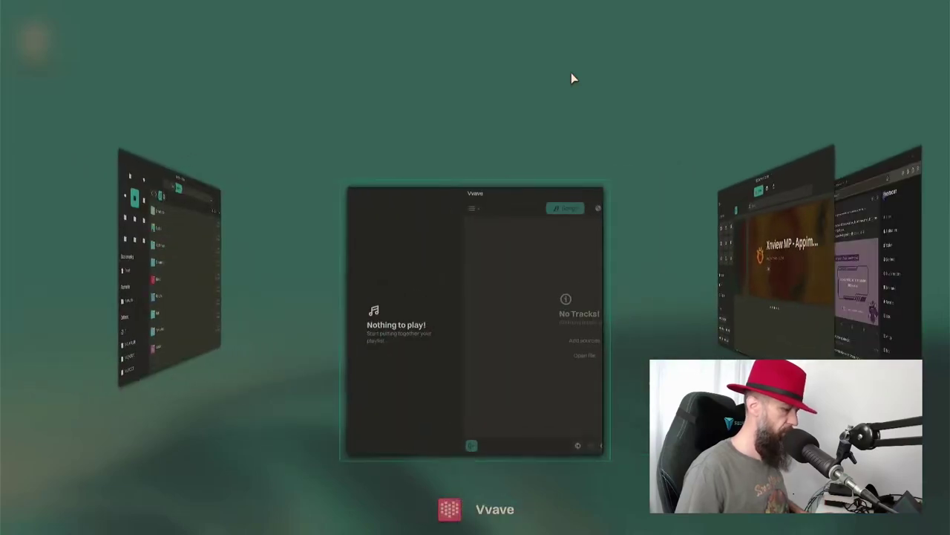
pyautogui.hotkey('alt', 'Tab')
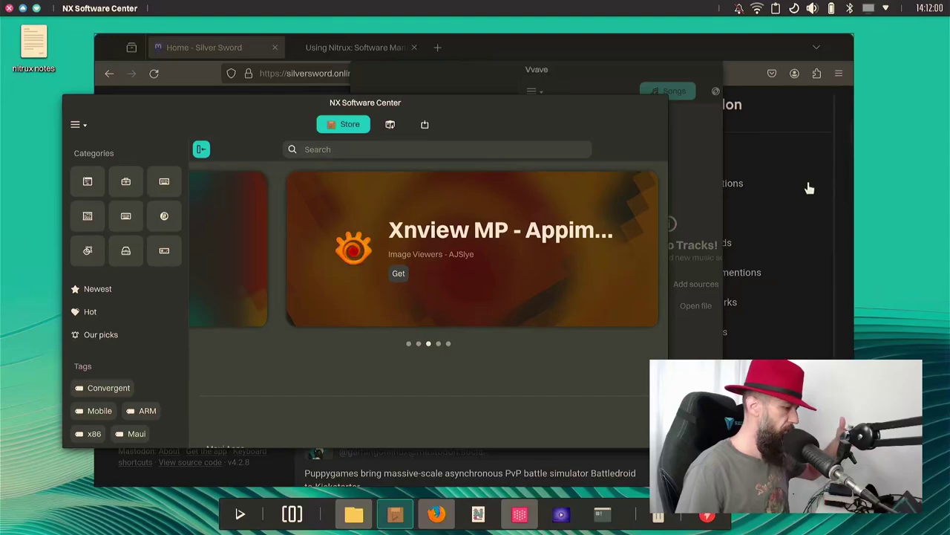
# Step: Alternate focus between Firefox and NX Software Center, ending on Firefox with its window slightly repositioned
pyautogui.click(748, 83)
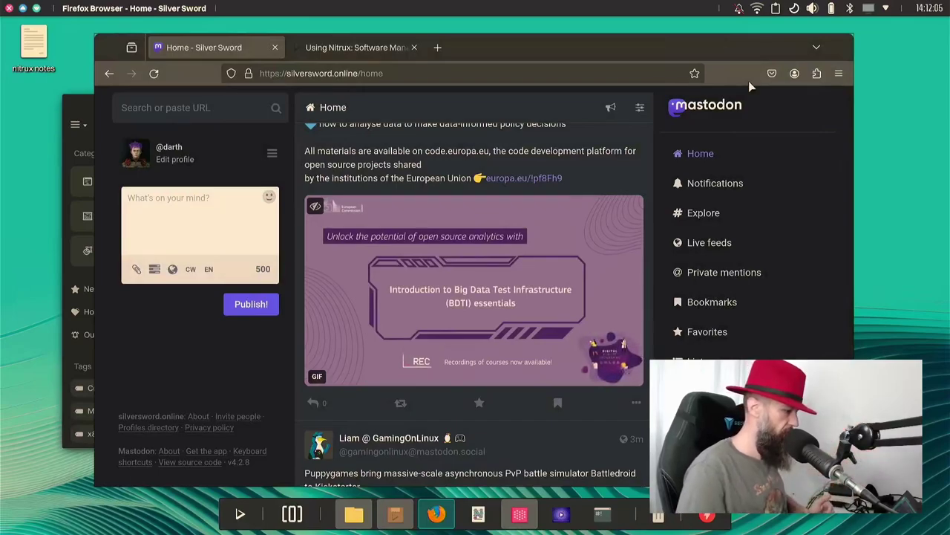
pyautogui.click(76, 109)
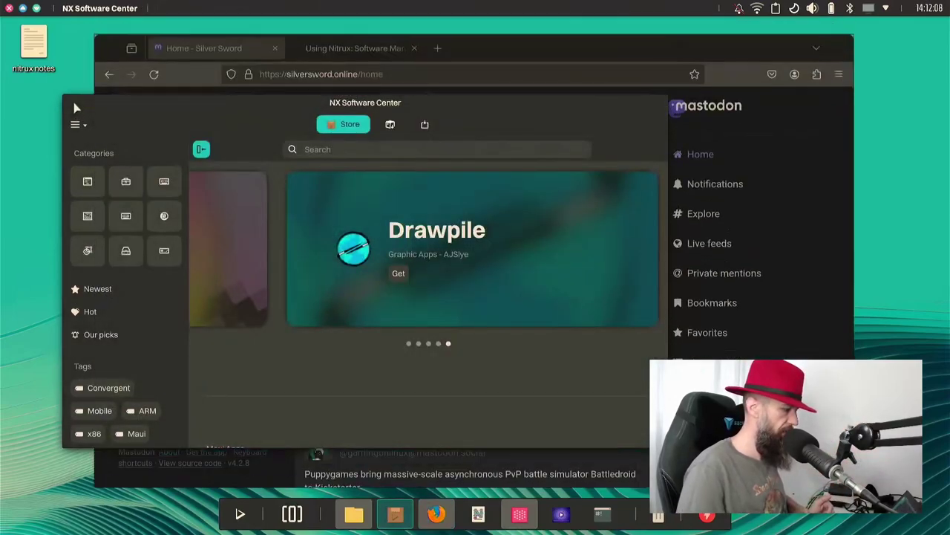
pyautogui.click(583, 48)
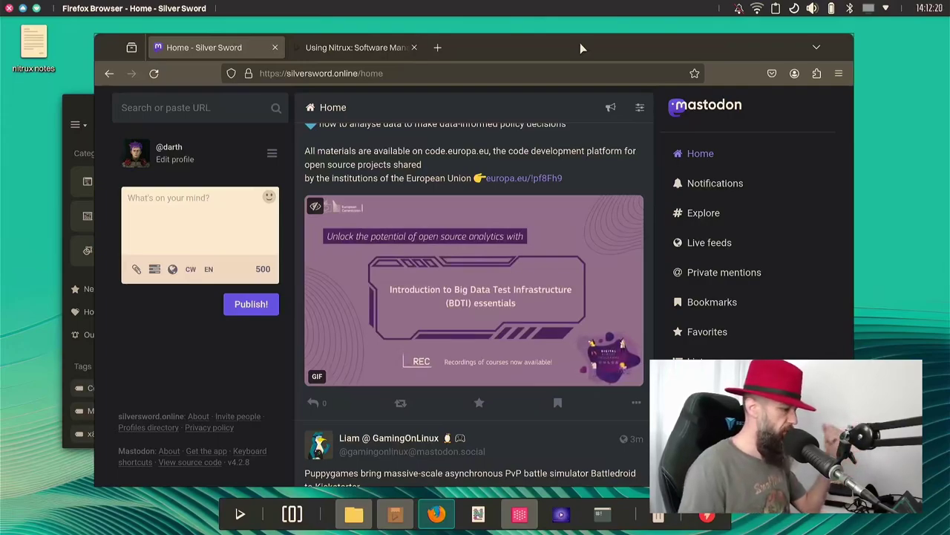
pyautogui.moveTo(581, 45); pyautogui.dragTo(607, 38)
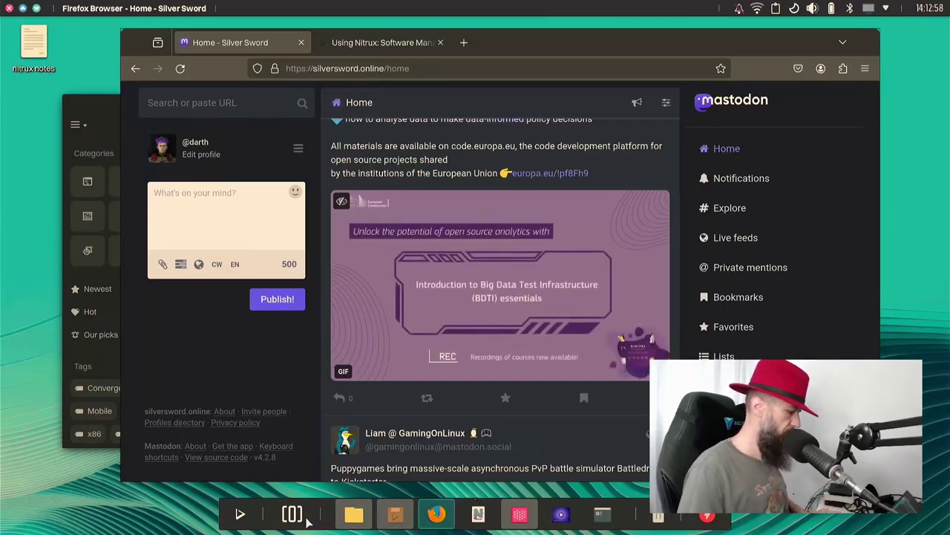
# Step: Open the application launcher and look through the applications in the Utilities category
pyautogui.click(233, 518)
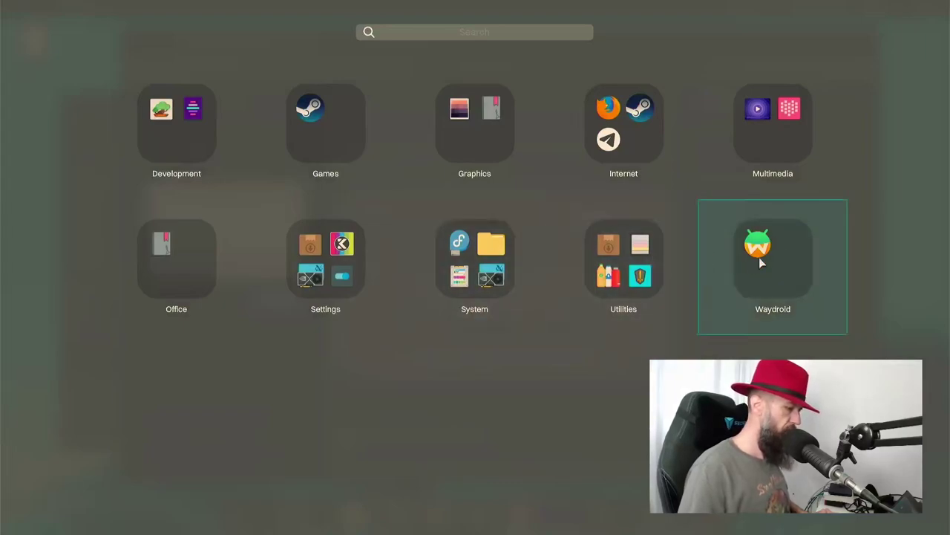
pyautogui.click(616, 260)
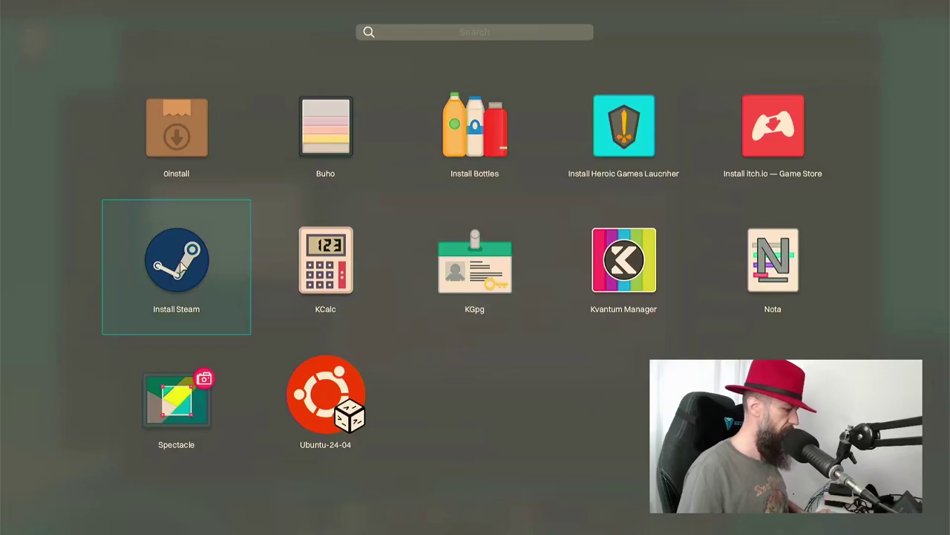
pyautogui.click(176, 261)
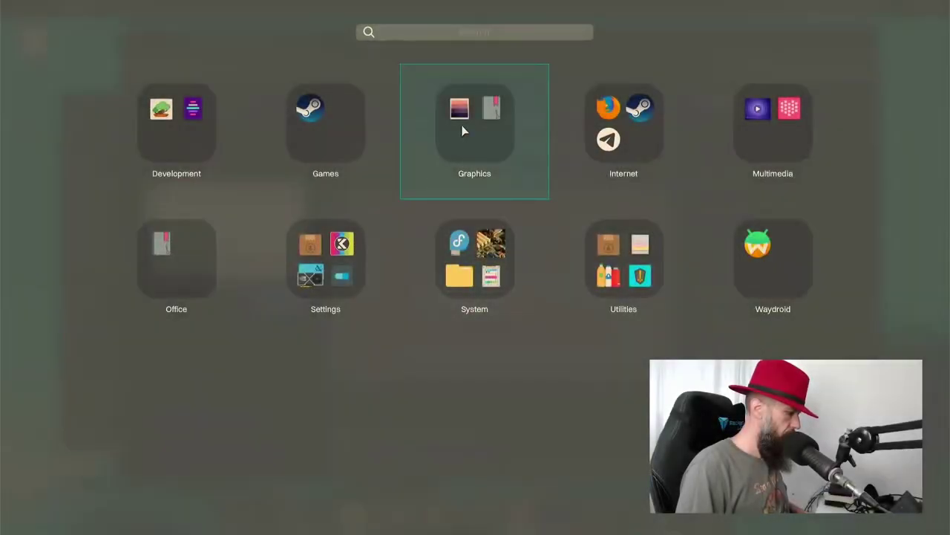
# Step: Launch Pix from the Graphics category, shift its window and close it
pyautogui.click(462, 131)
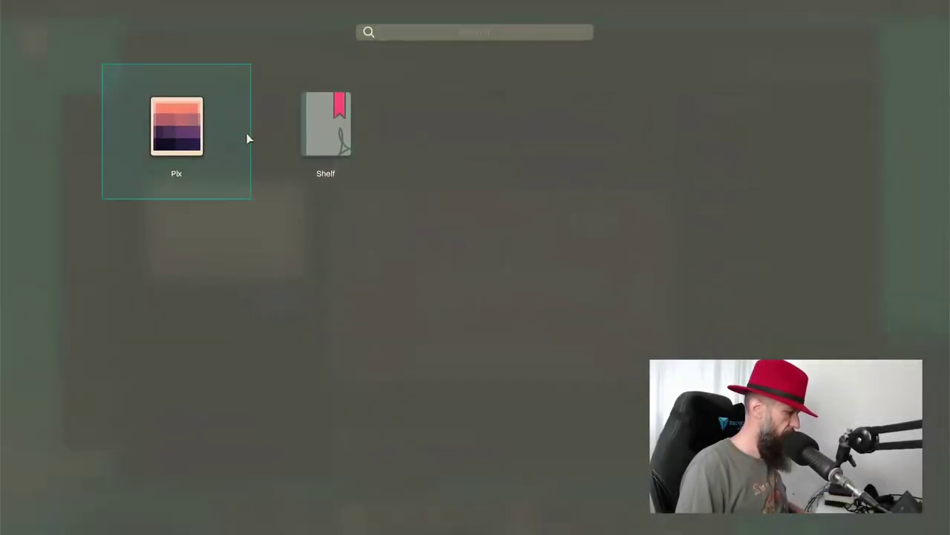
pyautogui.click(190, 131)
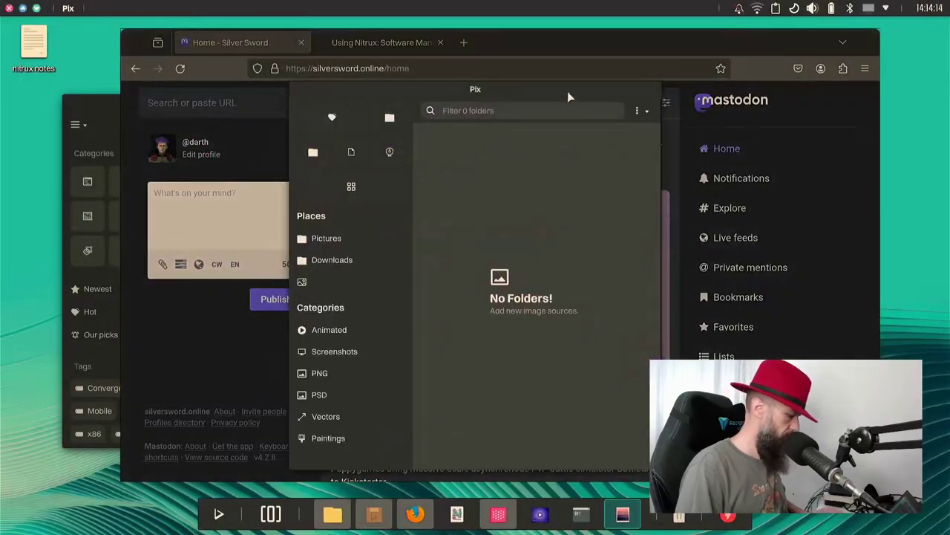
pyautogui.moveTo(567, 91); pyautogui.dragTo(522, 88)
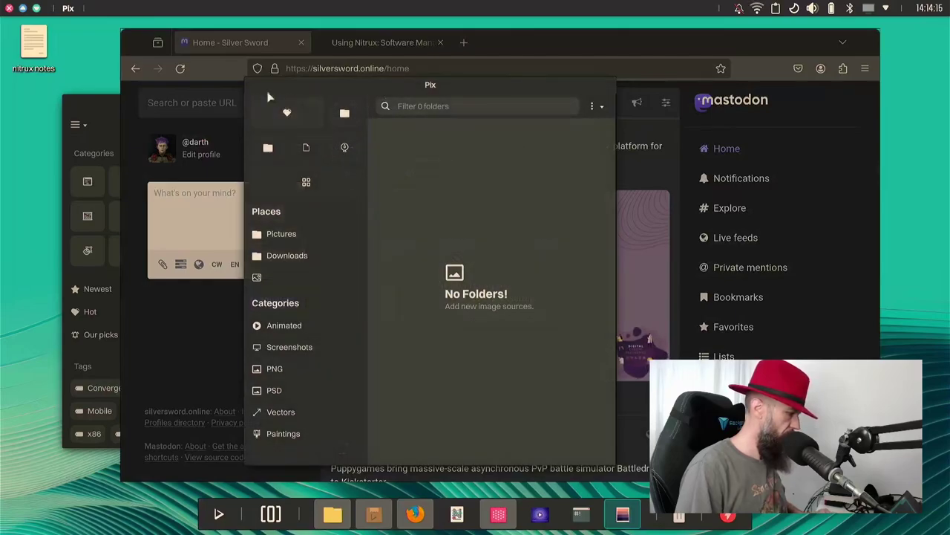
pyautogui.click(9, 8)
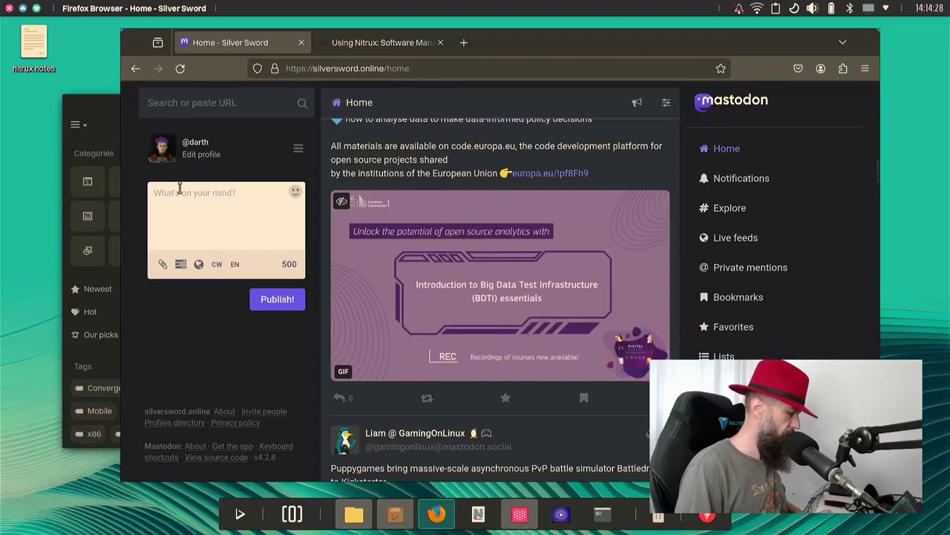
# Step: Open the Station terminal, shift its window slightly up and run the apt command
pyautogui.click(603, 518)
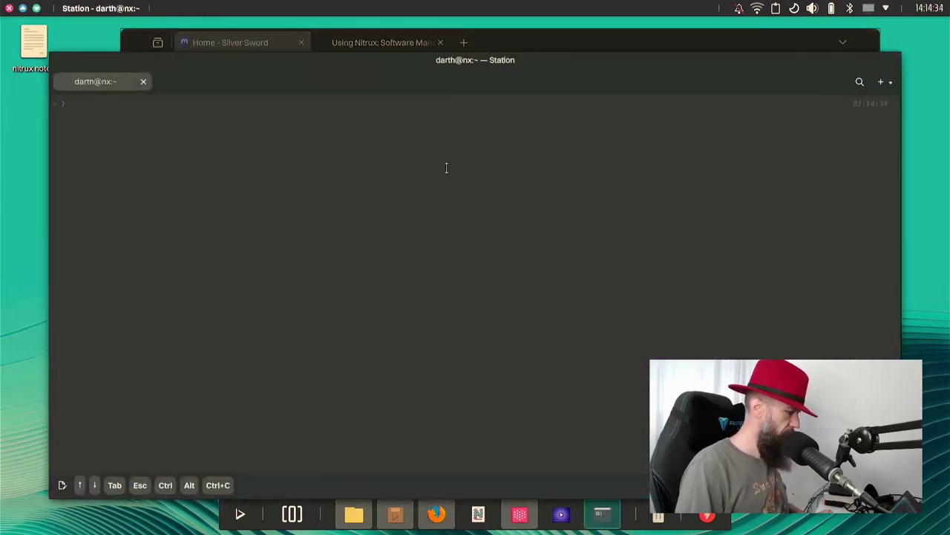
pyautogui.moveTo(513, 79); pyautogui.dragTo(520, 47)
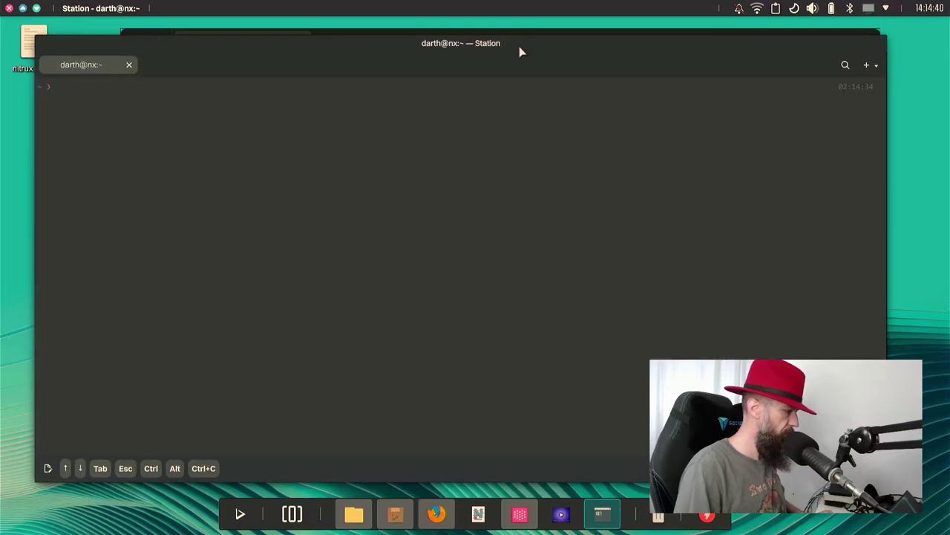
pyautogui.press('Return')
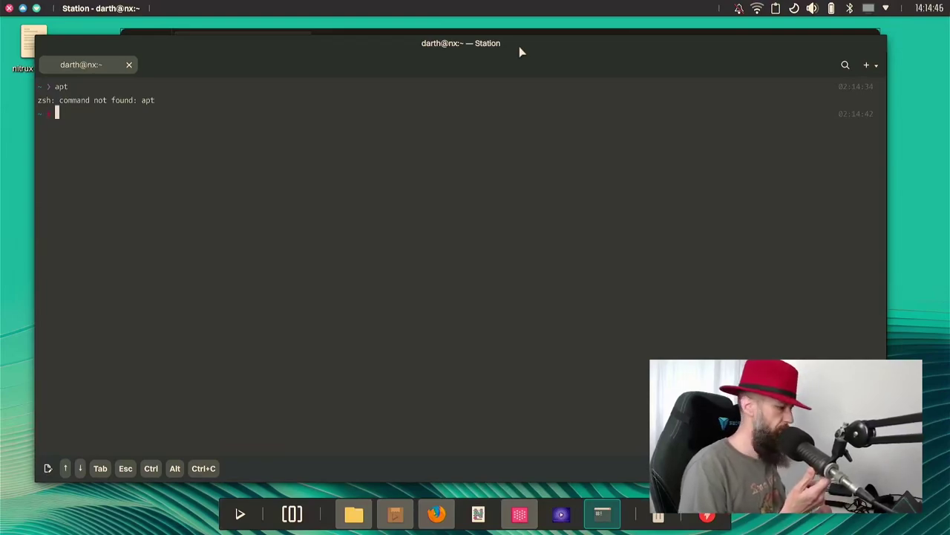
# Step: Switch back to Firefox and open Nitrux's reply about installing Emacs from the Mastodon notifications
pyautogui.hotkey('alt', 'Tab')
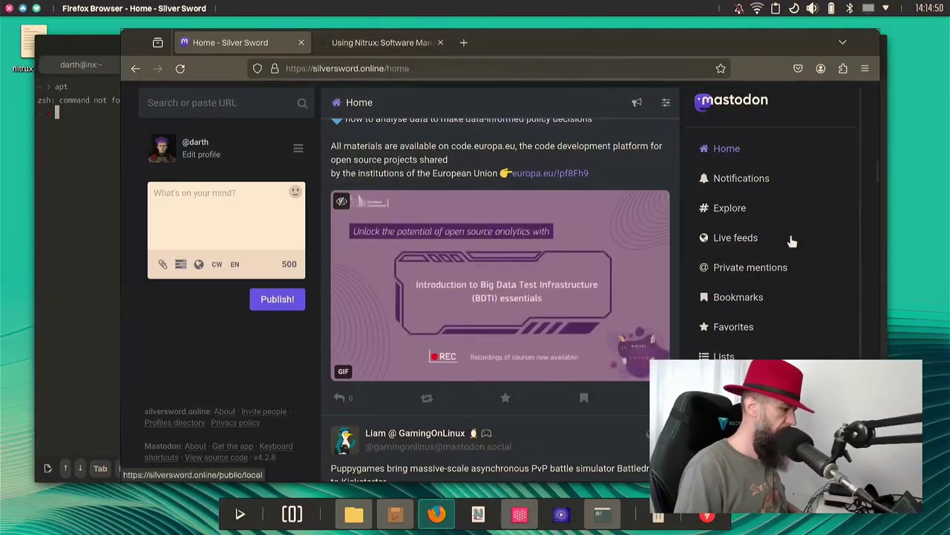
pyautogui.click(743, 189)
pyautogui.click(479, 199)
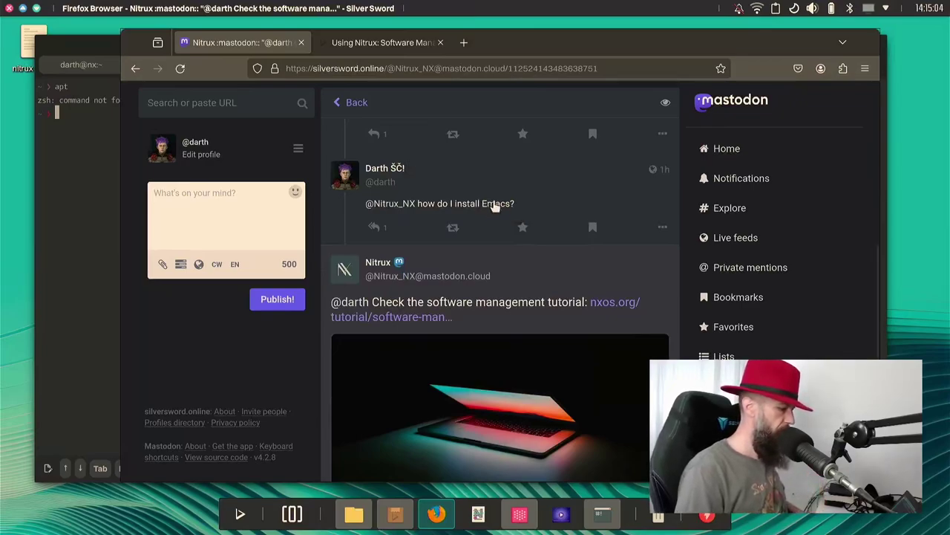
# Step: Read Nitrux's reply and go through the introduction and table of contents of the "Using Nitrux: Software Management" tutorial in its open tab
pyautogui.scroll(-1, 484, 246)
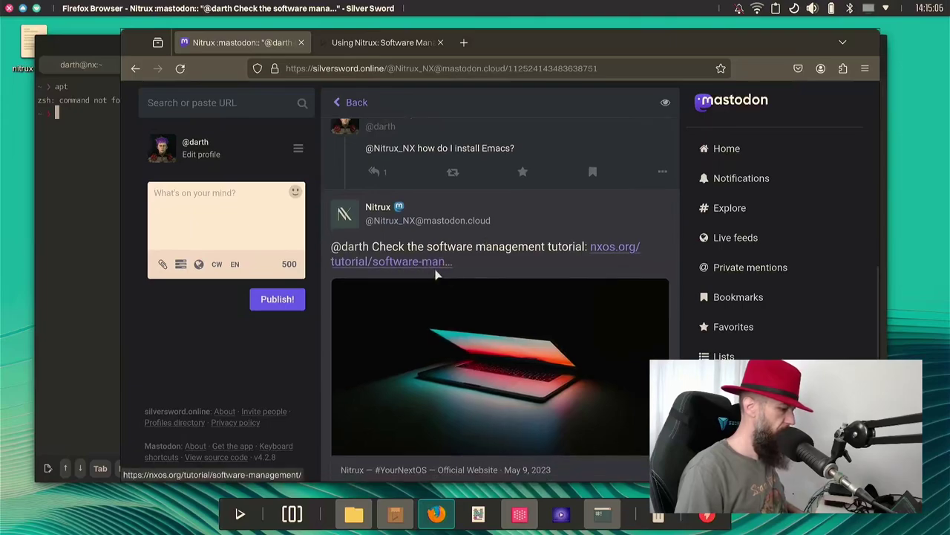
pyautogui.click(378, 42)
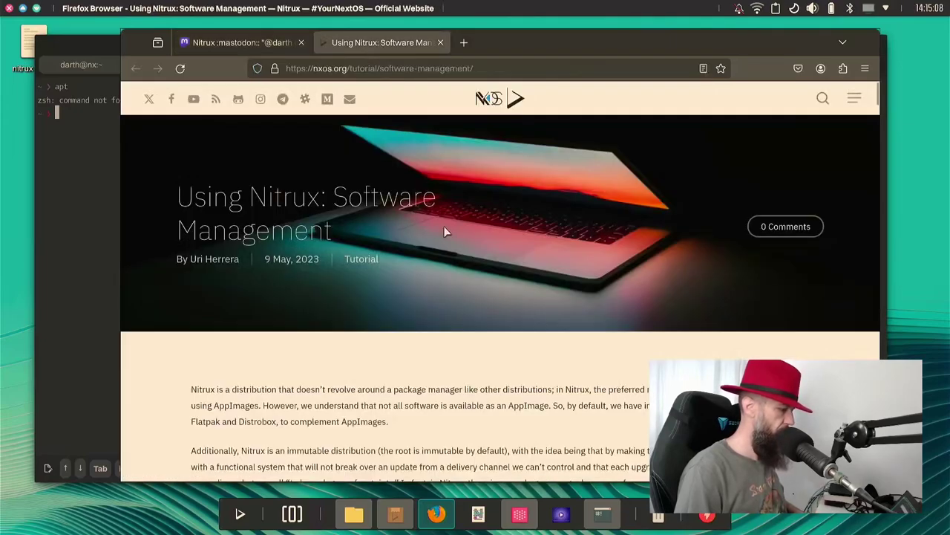
pyautogui.scroll(-3, 445, 230)
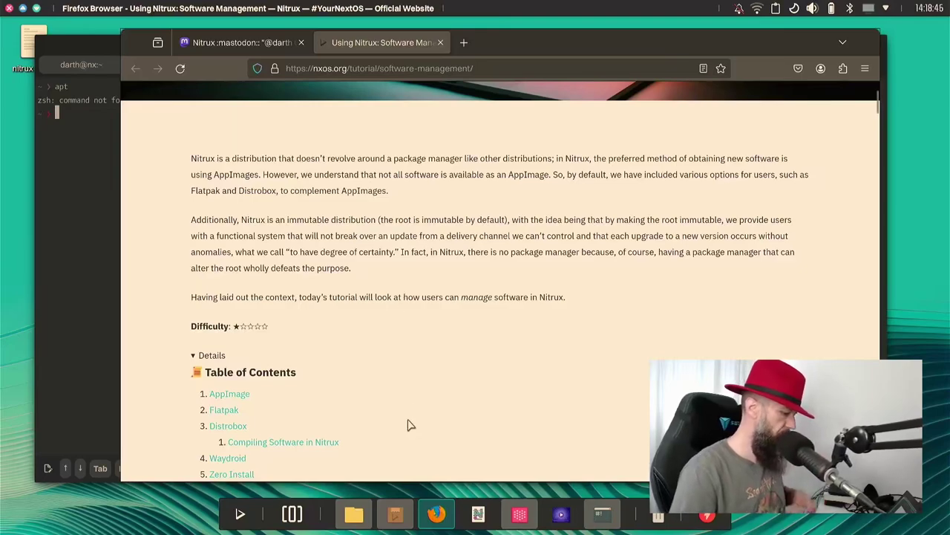
# Step: Bring NX Software Center to the front, move its window over the tutorial page and activate the store search
pyautogui.click(407, 517)
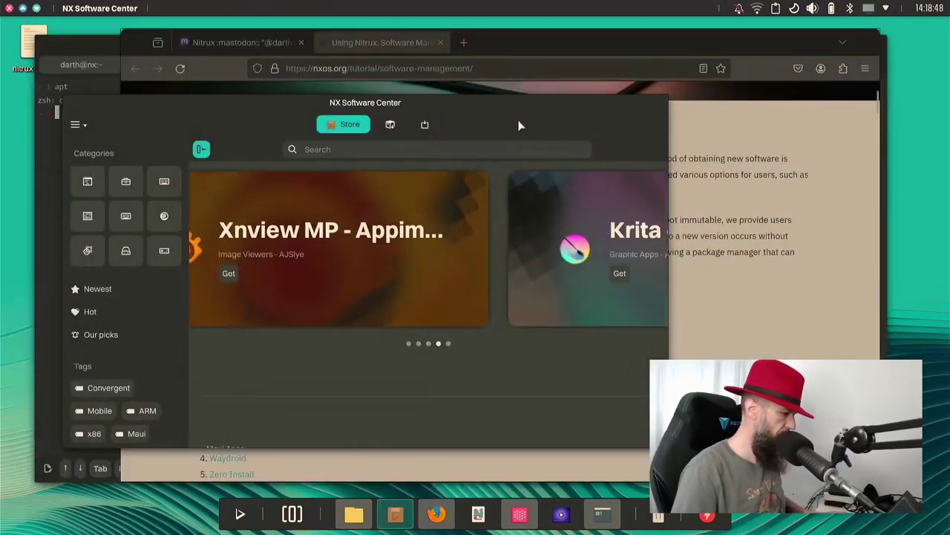
pyautogui.moveTo(526, 104); pyautogui.dragTo(720, 86)
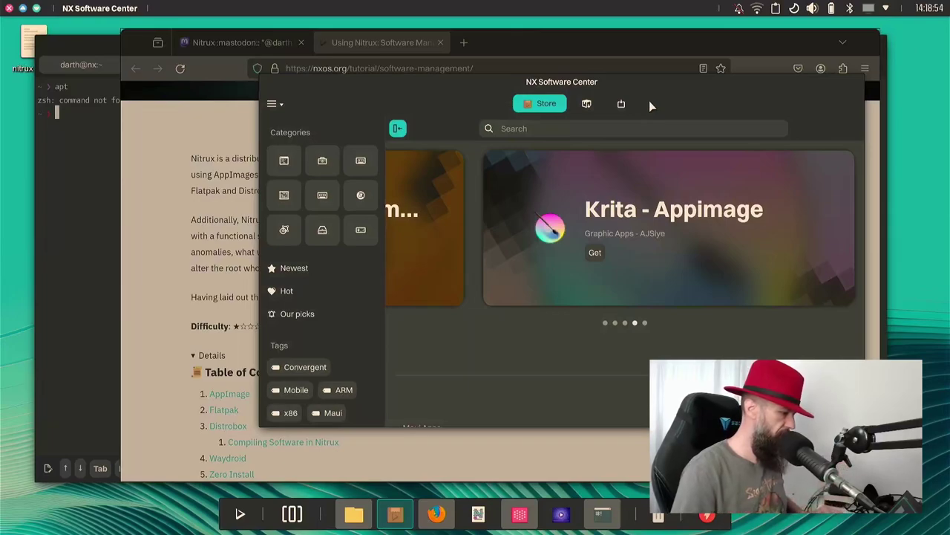
pyautogui.click(612, 126)
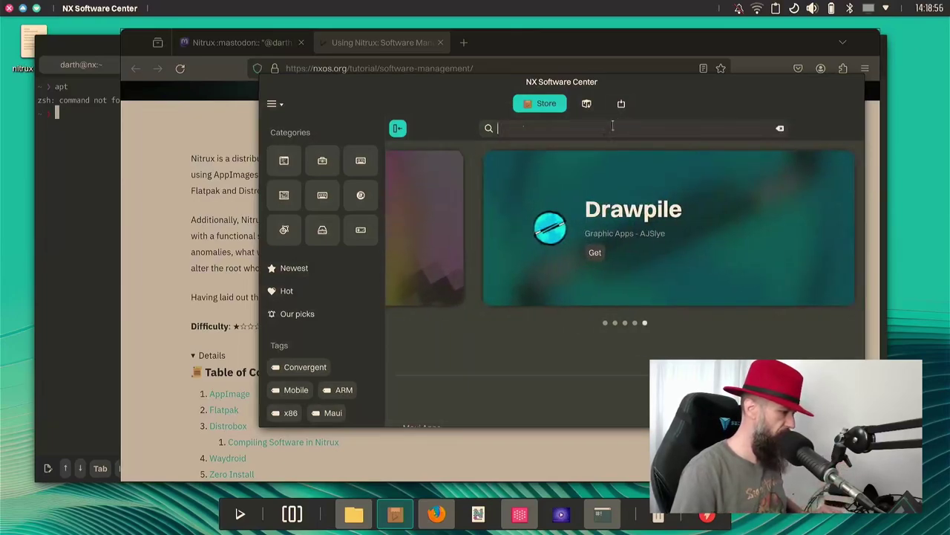
pyautogui.write('tlegram')
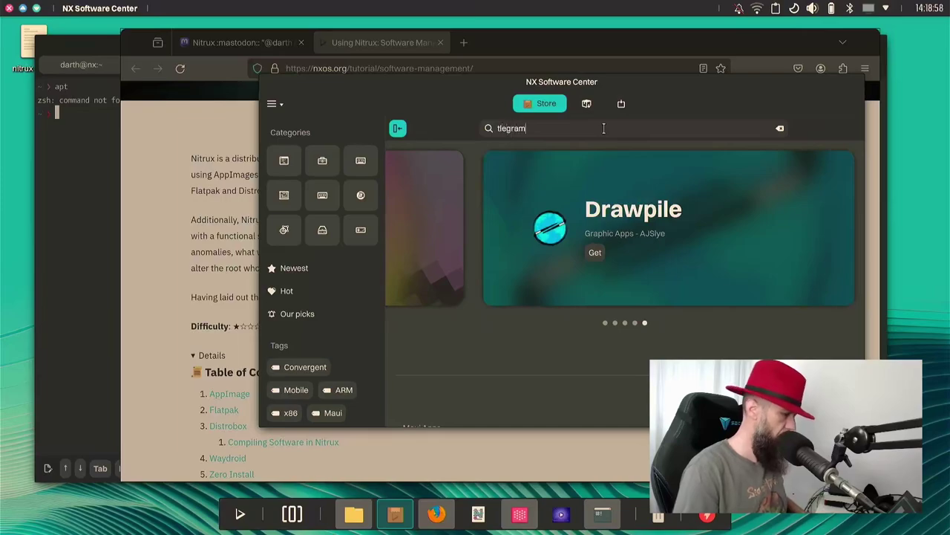
pyautogui.press('BackSpace')
pyautogui.press('BackSpace')
pyautogui.press('BackSpace')
pyautogui.press('BackSpace')
pyautogui.press('BackSpace')
pyautogui.press('BackSpace')
pyautogui.press('BackSpace')
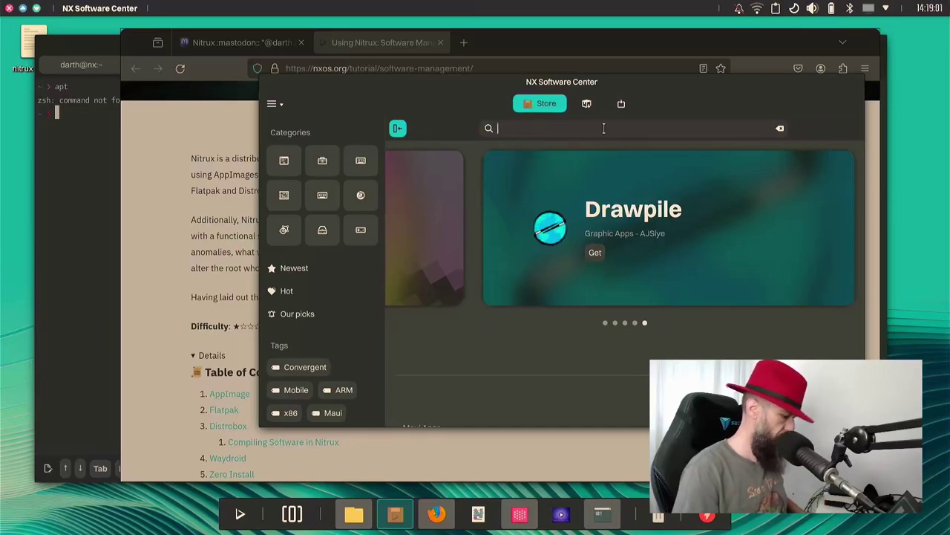
# Step: Search the store for "telegram" and open the Telegram AppImage page
pyautogui.write('telegram')
pyautogui.press('Return')
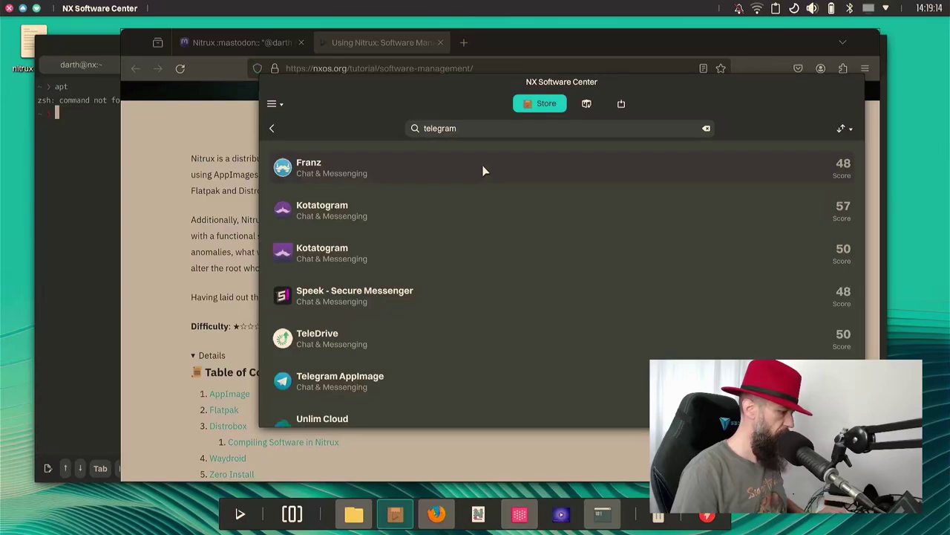
pyautogui.click(341, 385)
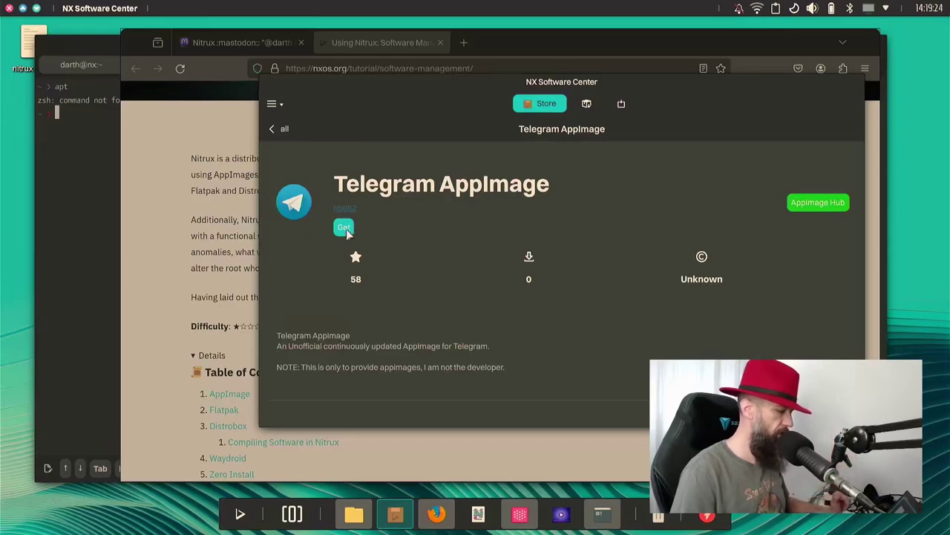
# Step: Try to download the Telegram_Desktop-x86_64.AppImage package and shift the NX Software Center window slightly
pyautogui.click(344, 228)
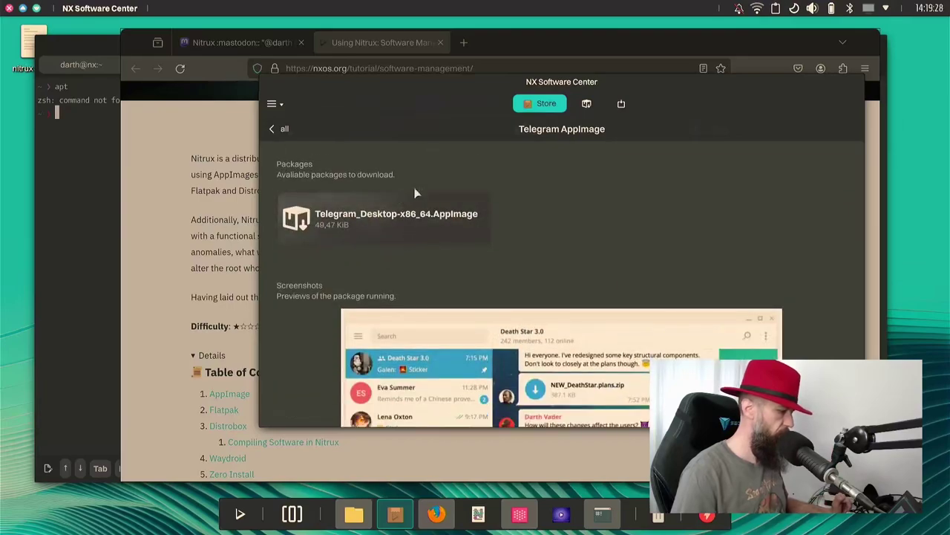
pyautogui.click(379, 228)
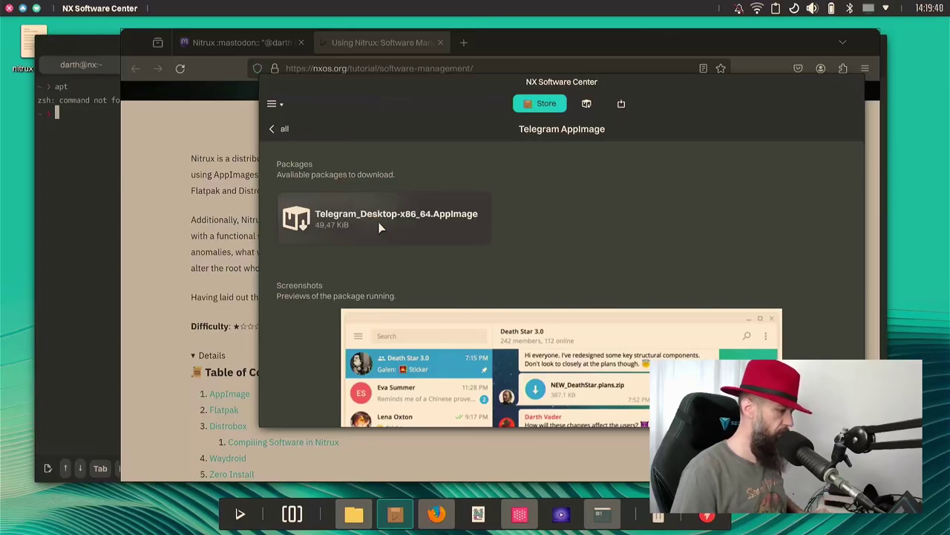
pyautogui.moveTo(670, 90); pyautogui.dragTo(634, 87)
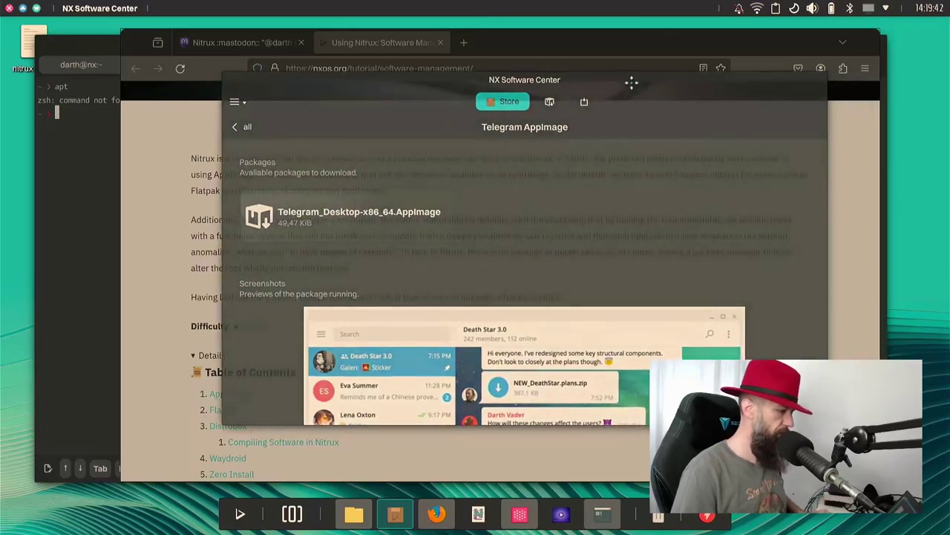
pyautogui.click(237, 104)
pyautogui.click(433, 102)
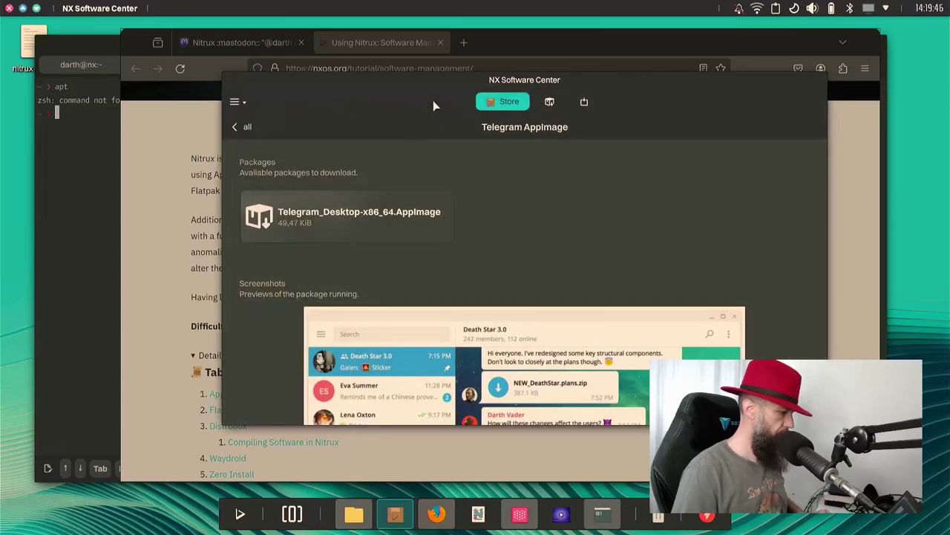
# Step: Return to the store's front page and clear the search text
pyautogui.click(234, 128)
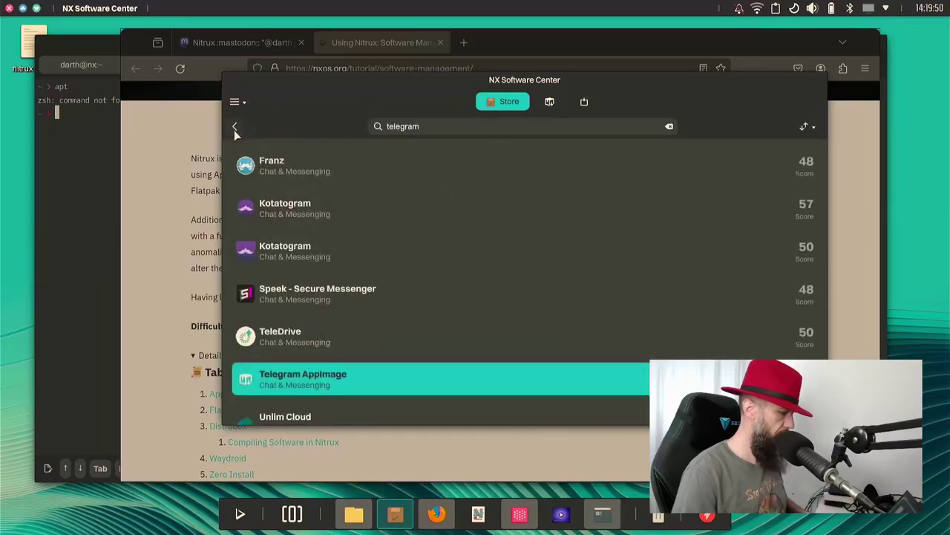
pyautogui.click(233, 126)
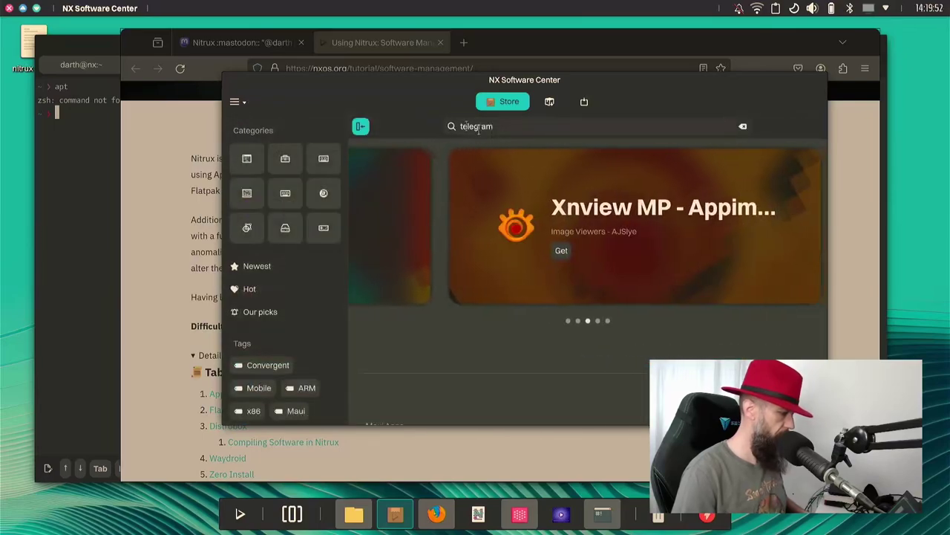
pyautogui.doubleClick(478, 128)
pyautogui.press('BackSpace')
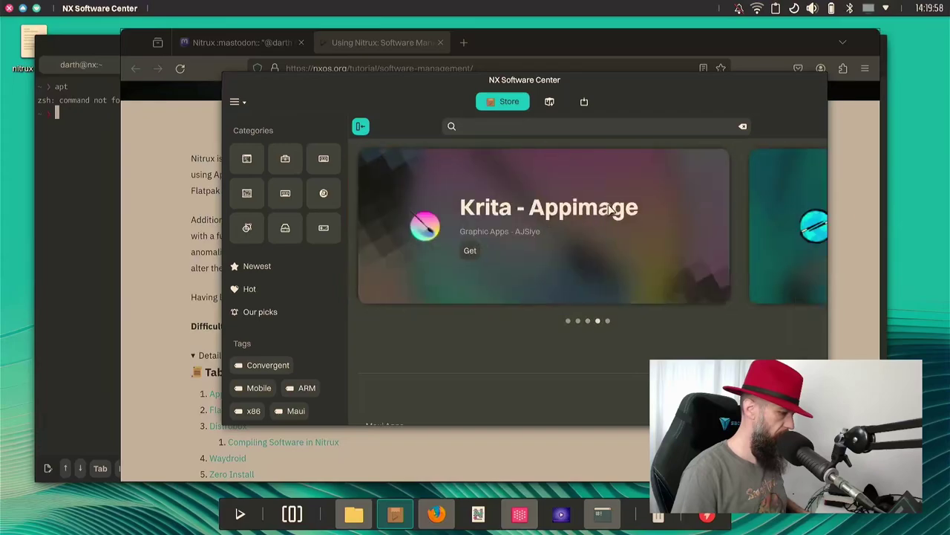
# Step: Open the Krita - Appimage page from the featured apps and examine its packages and screenshots
pyautogui.click(466, 251)
pyautogui.scroll(-5, 363, 234)
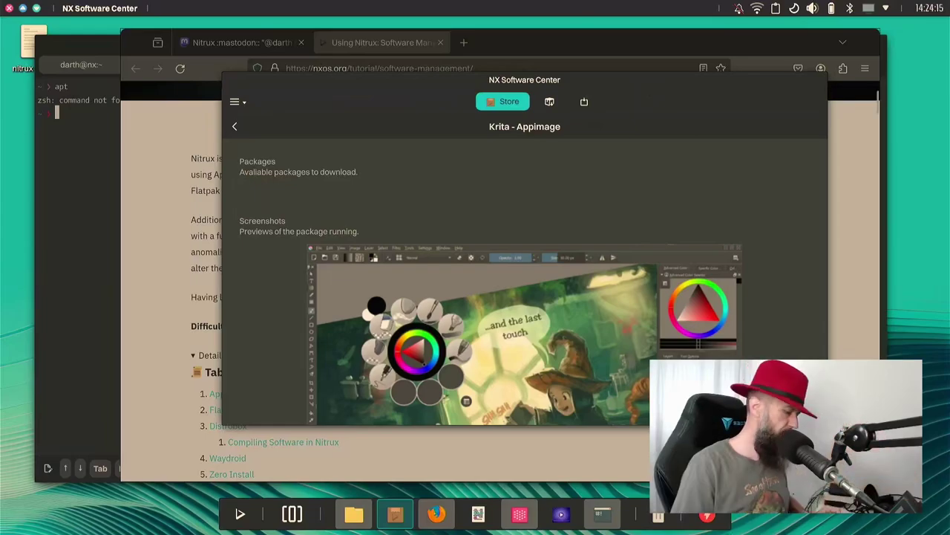
# Step: Leave the desktop session and quit Firefox from the Mozilla Crash Reporter, submitting the crash report
pyautogui.click(707, 516)
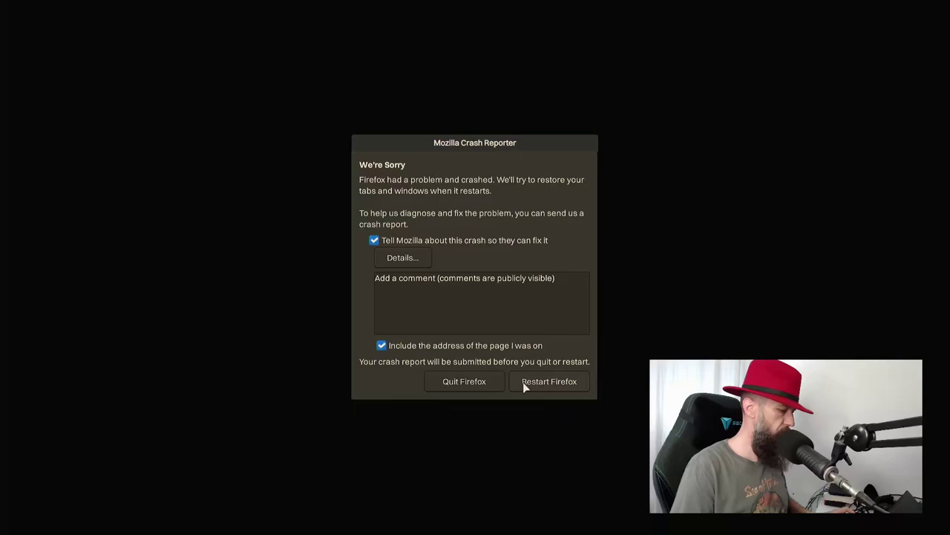
pyautogui.click(471, 386)
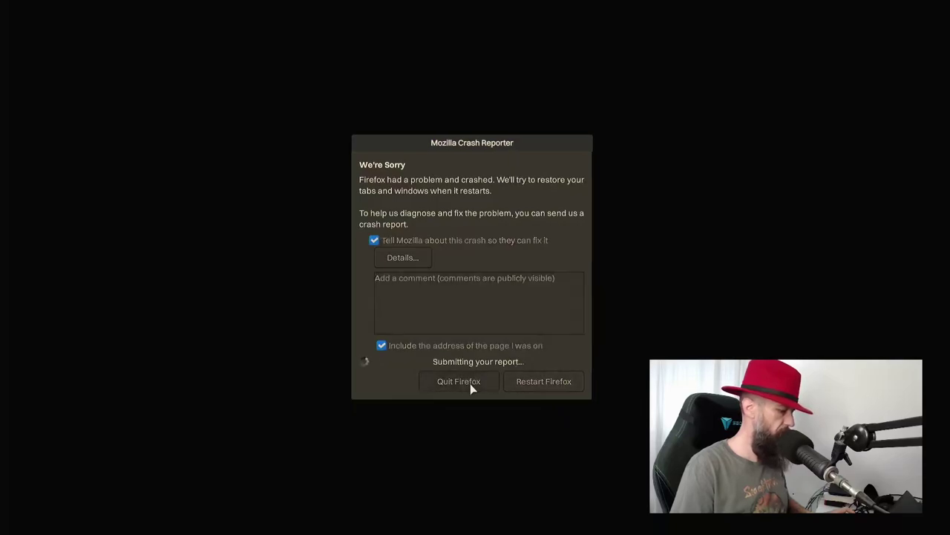